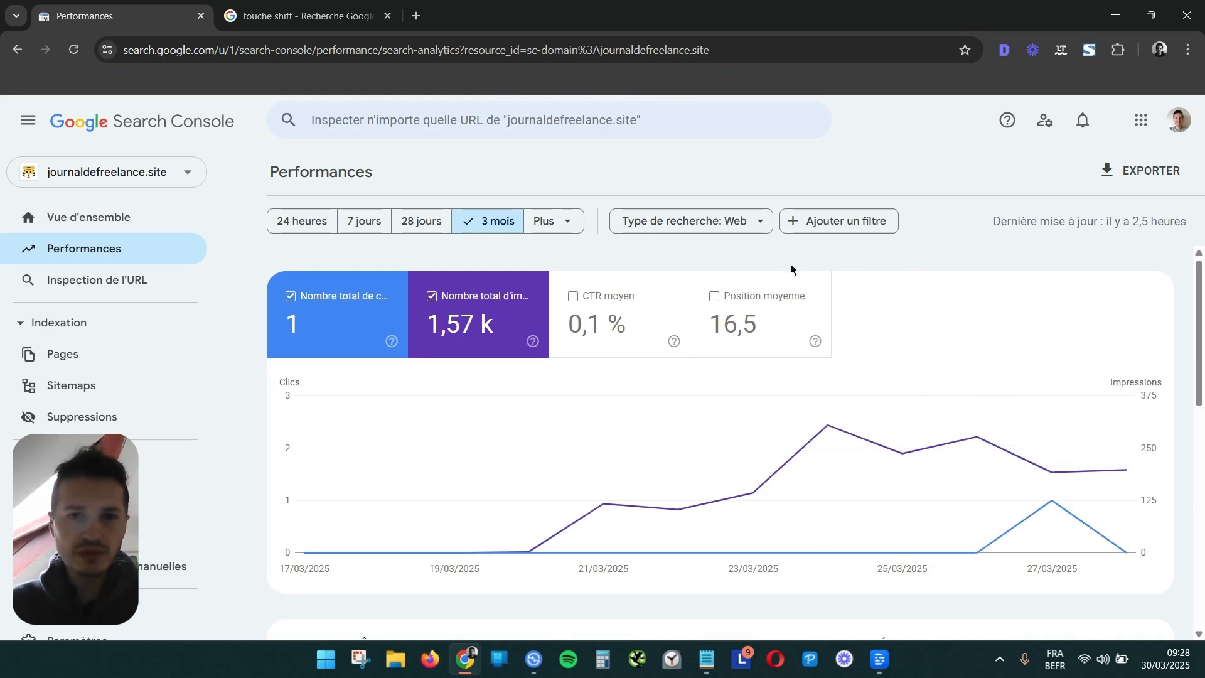
Check the additional date range options of the performance report and leave them without applying any.
{"action": "left_click", "coordinate": [559, 225]}
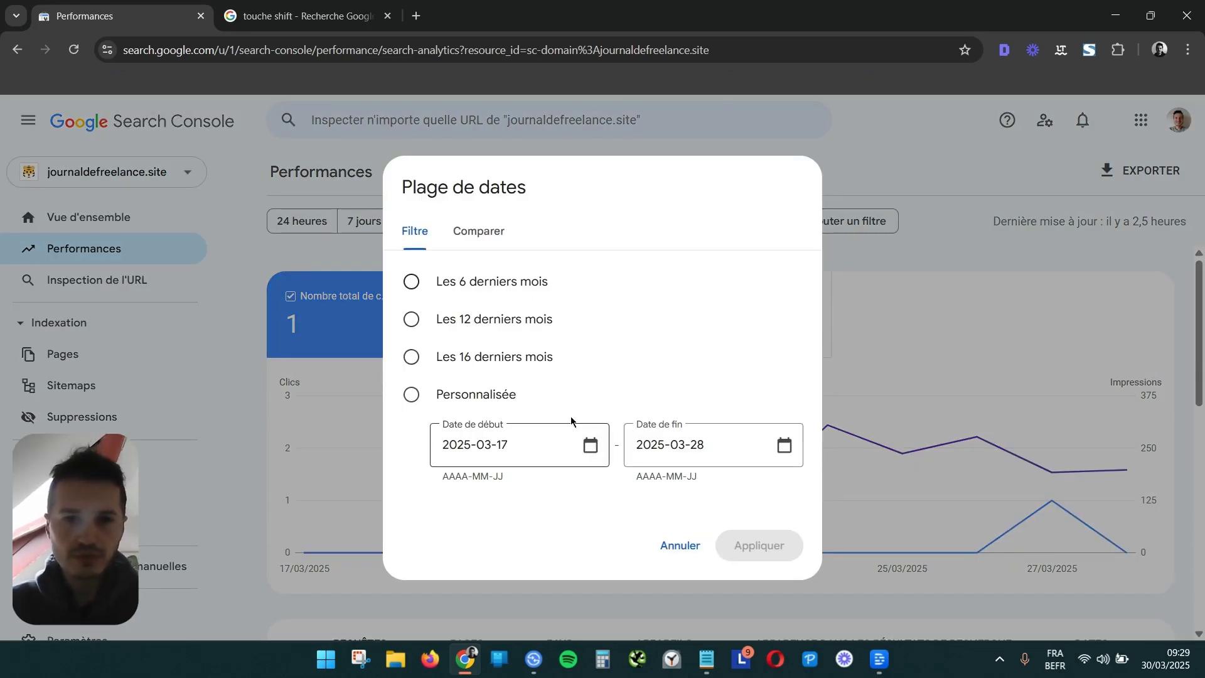
{"action": "left_click", "coordinate": [683, 546]}
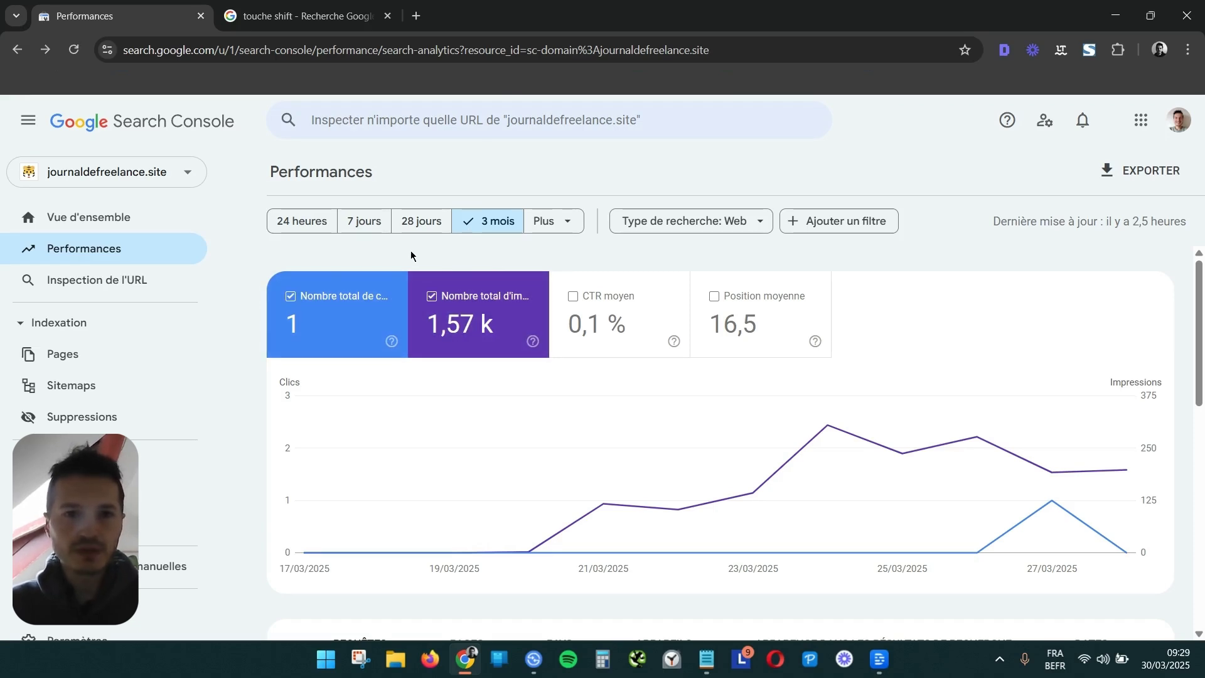
Review the Google search results for "touche shift", including the organic listings further down the page.
{"action": "left_click", "coordinate": [316, 5]}
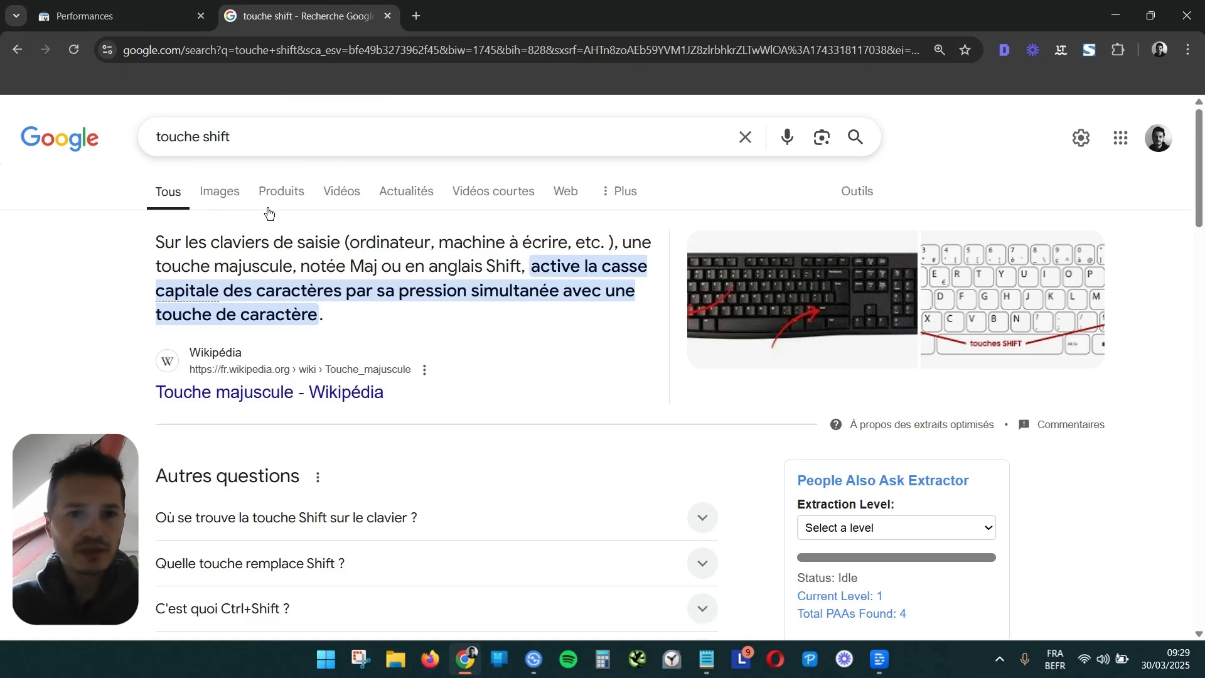
{"action": "scroll", "coordinate": [121, 260], "scroll_direction": "down", "scroll_amount": 8}
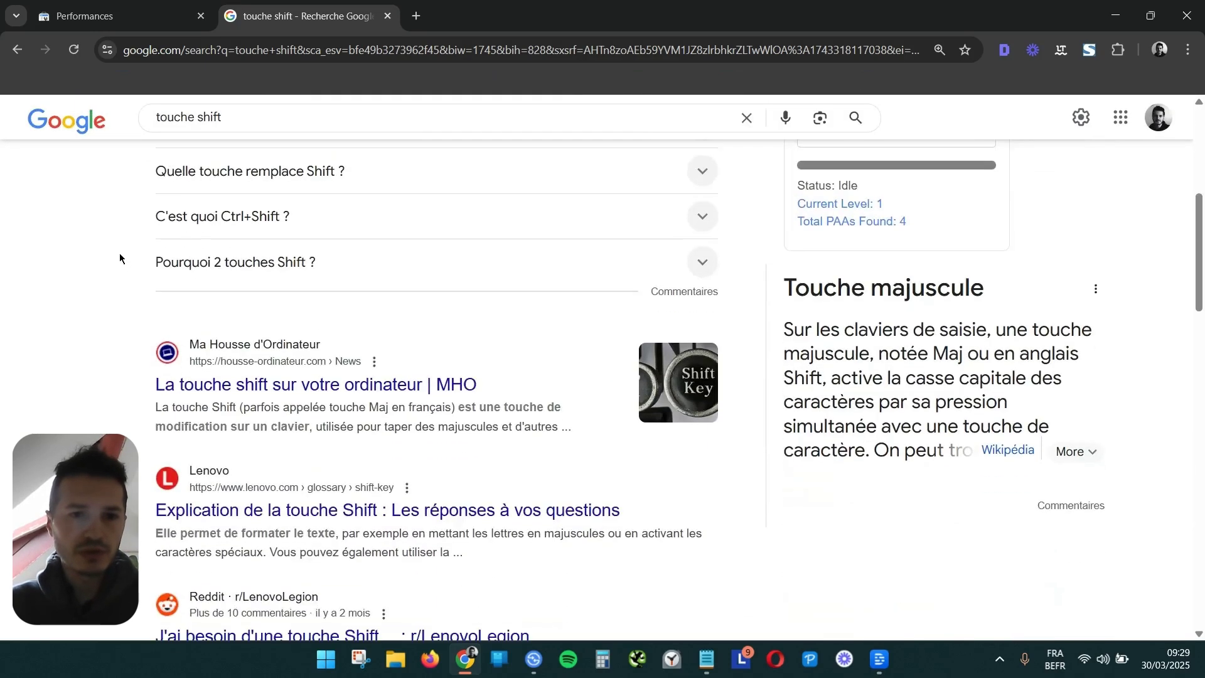
{"action": "scroll", "coordinate": [282, 358], "scroll_direction": "up", "scroll_amount": 1}
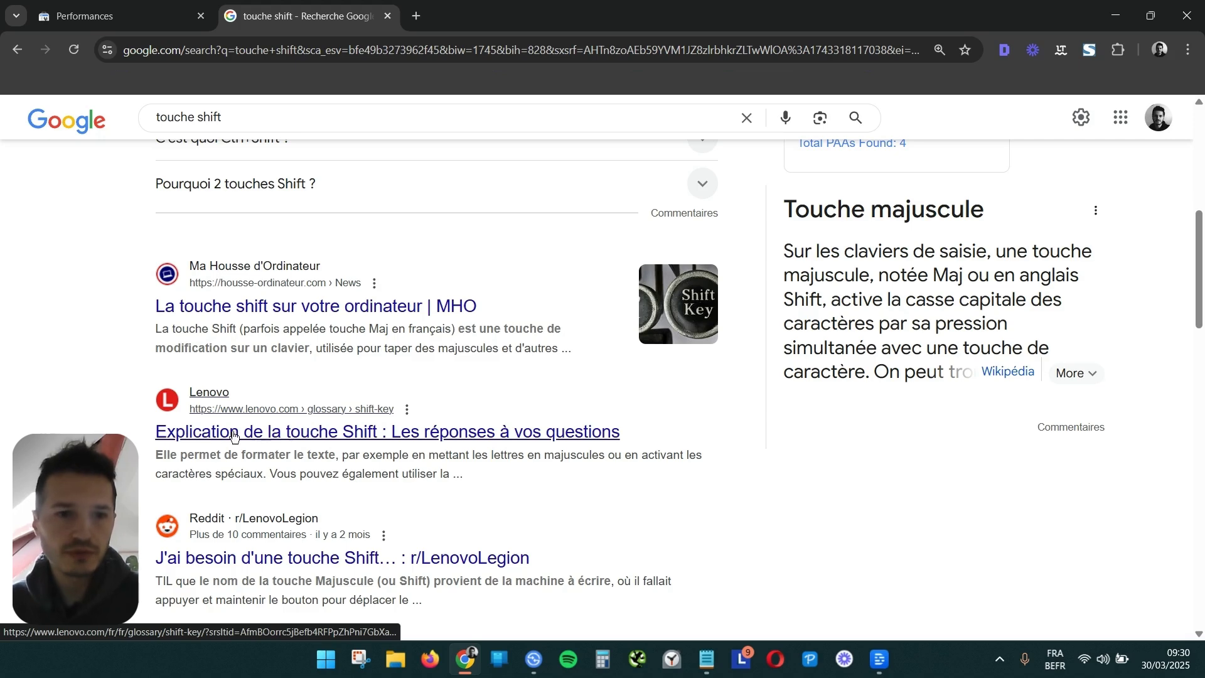
{"action": "scroll", "coordinate": [100, 349], "scroll_direction": "down", "scroll_amount": 2}
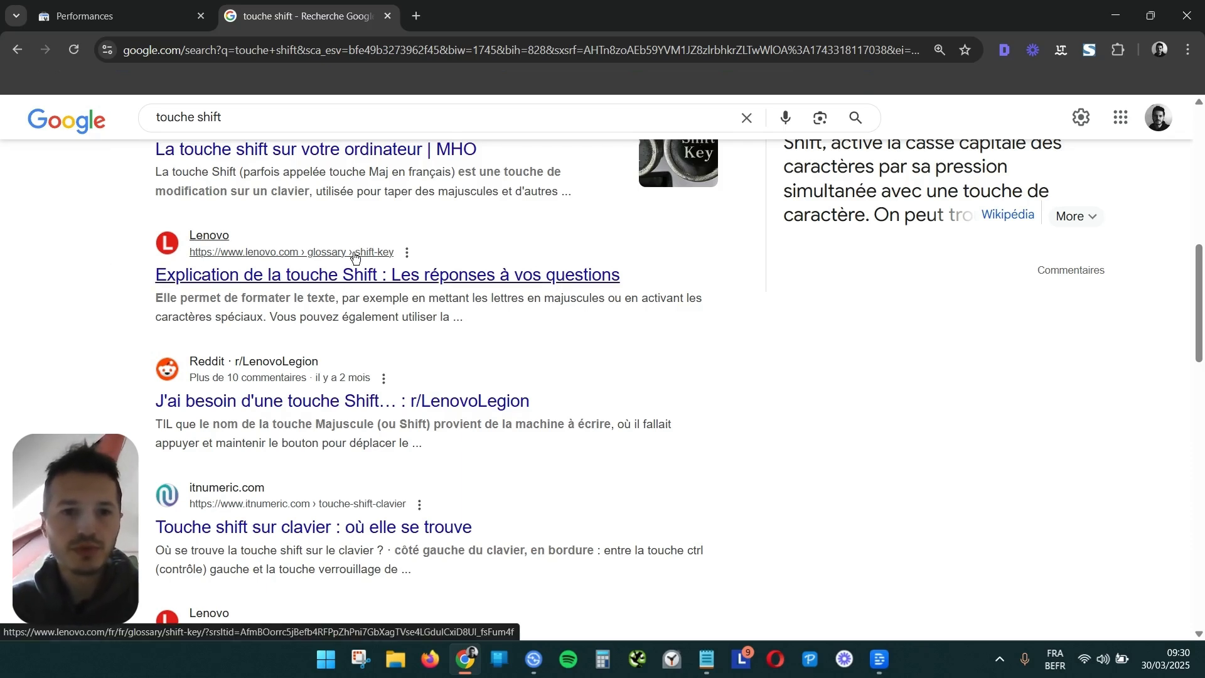
Return to the Search Console performance report, sort its queries by impressions and review the most frequent ones.
{"action": "key", "text": "ctrl+Tab"}
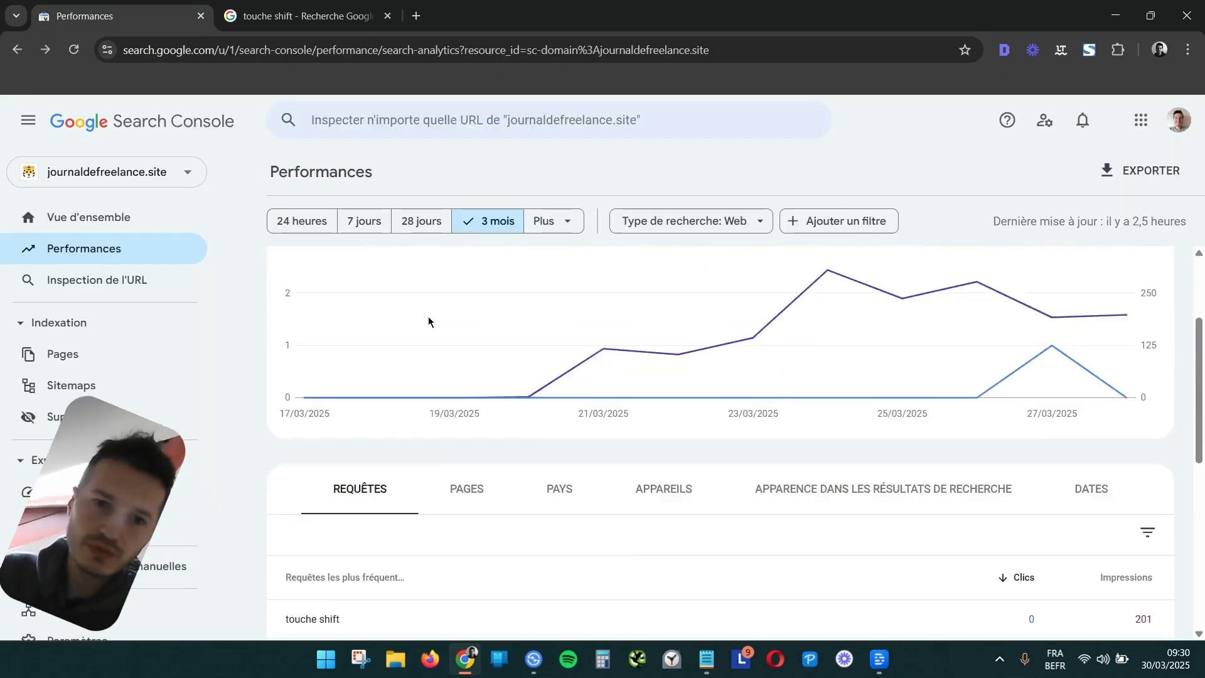
{"action": "scroll", "coordinate": [430, 324], "scroll_direction": "down", "scroll_amount": 3}
{"action": "scroll", "coordinate": [401, 327], "scroll_direction": "down", "scroll_amount": 1}
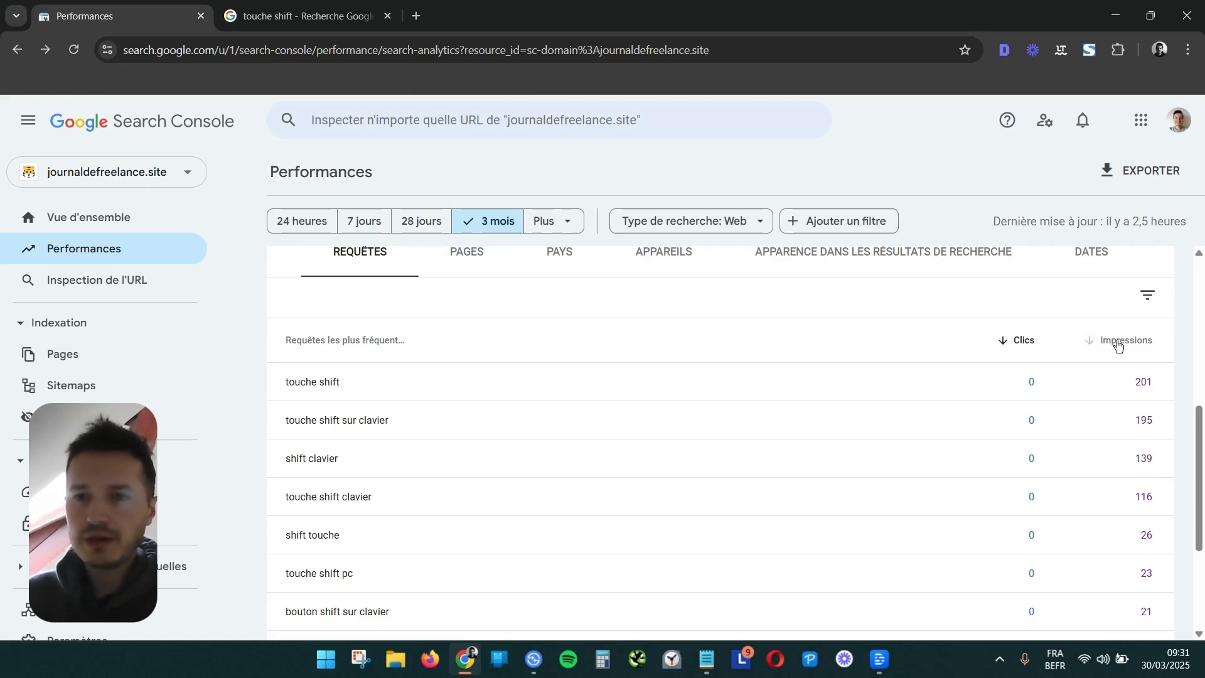
{"action": "left_click", "coordinate": [1118, 344]}
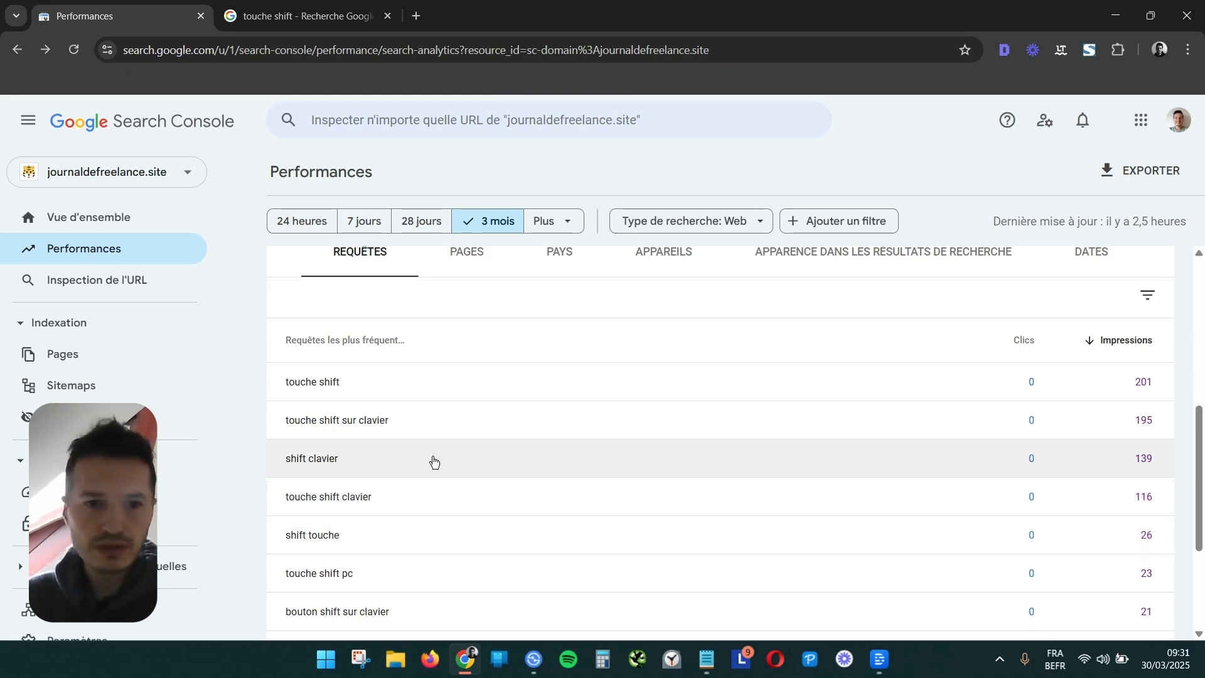
{"action": "scroll", "coordinate": [725, 546], "scroll_direction": "down", "scroll_amount": 1}
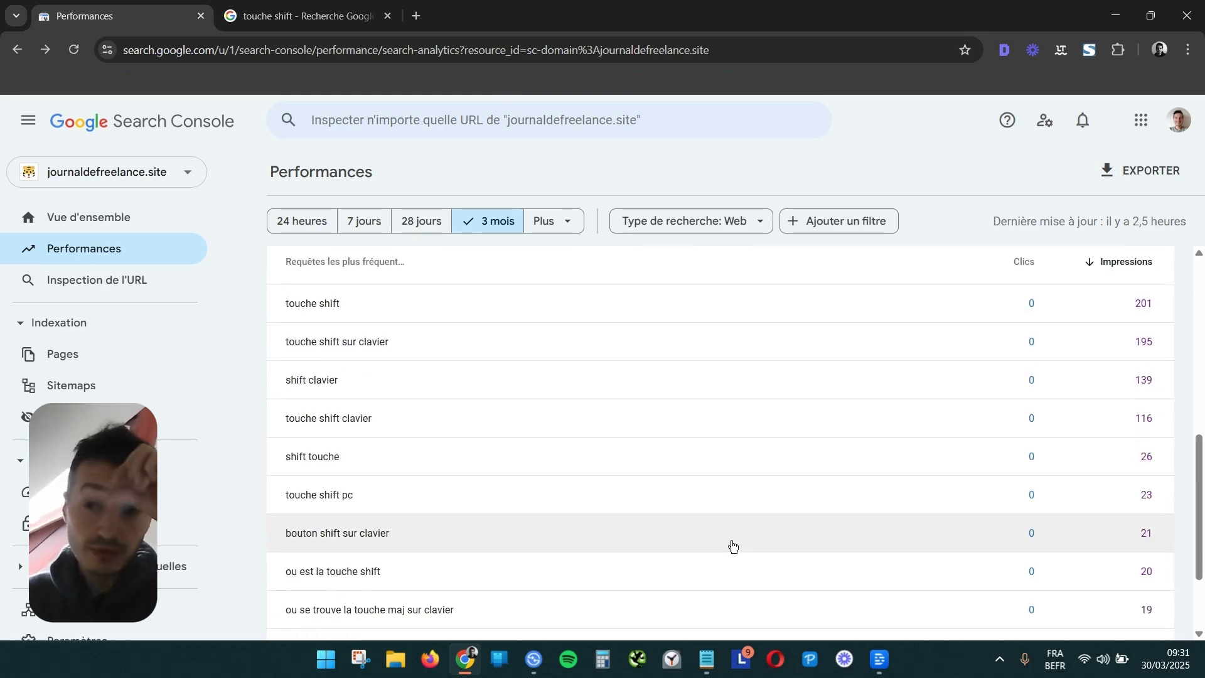
{"action": "scroll", "coordinate": [716, 473], "scroll_direction": "up", "scroll_amount": 2}
{"action": "scroll", "coordinate": [716, 473], "scroll_direction": "down", "scroll_amount": 1}
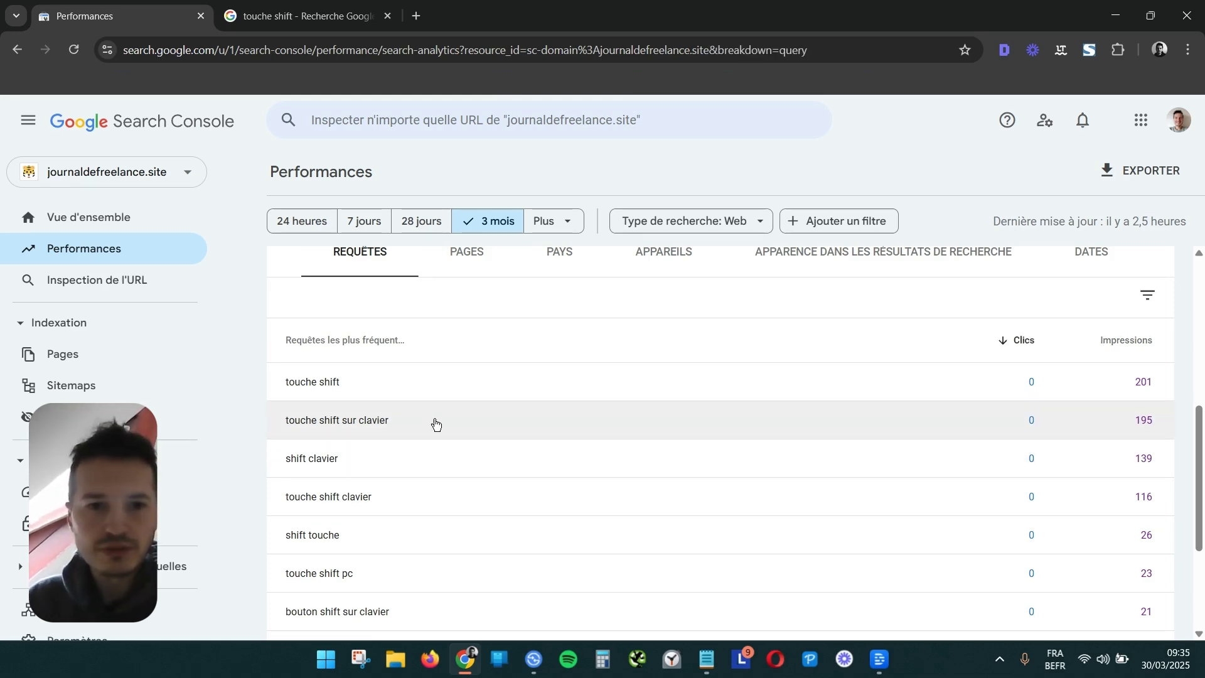
Filter the report to the query "touche shift sur clavier" and open its ranking page, journaldefreelance.site/touche-shift/.
{"action": "left_click", "coordinate": [435, 423]}
{"action": "scroll", "coordinate": [477, 415], "scroll_direction": "down", "scroll_amount": 5}
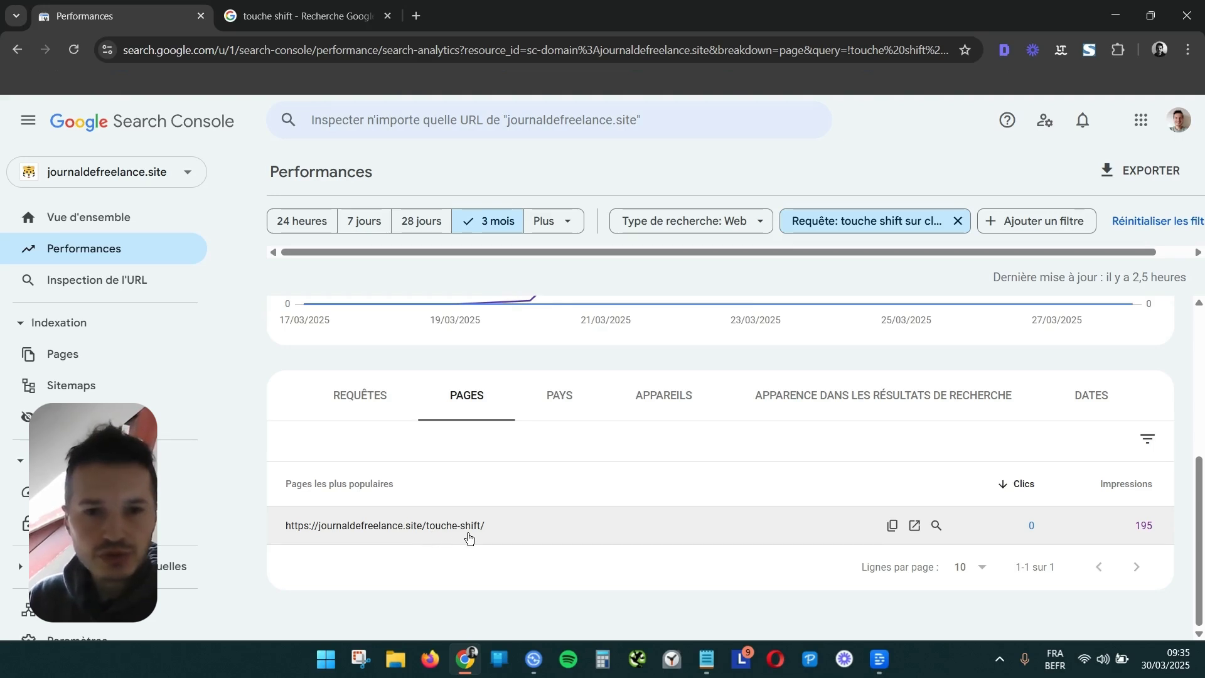
{"action": "left_click", "coordinate": [916, 526]}
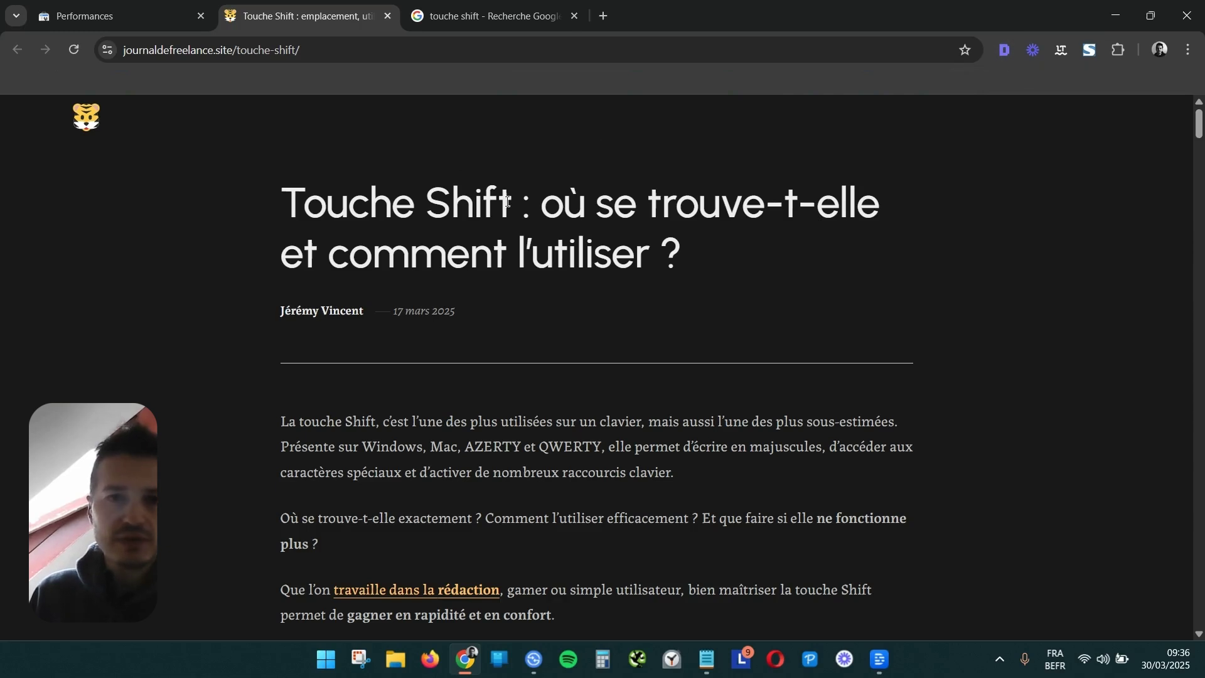
Examine the keywords in the article's title and introduction, highlighting "Touche Shift" in the title and "clavier" in the first paragraph.
{"action": "left_click_drag", "start_coordinate": [510, 202], "coordinate": [265, 211]}
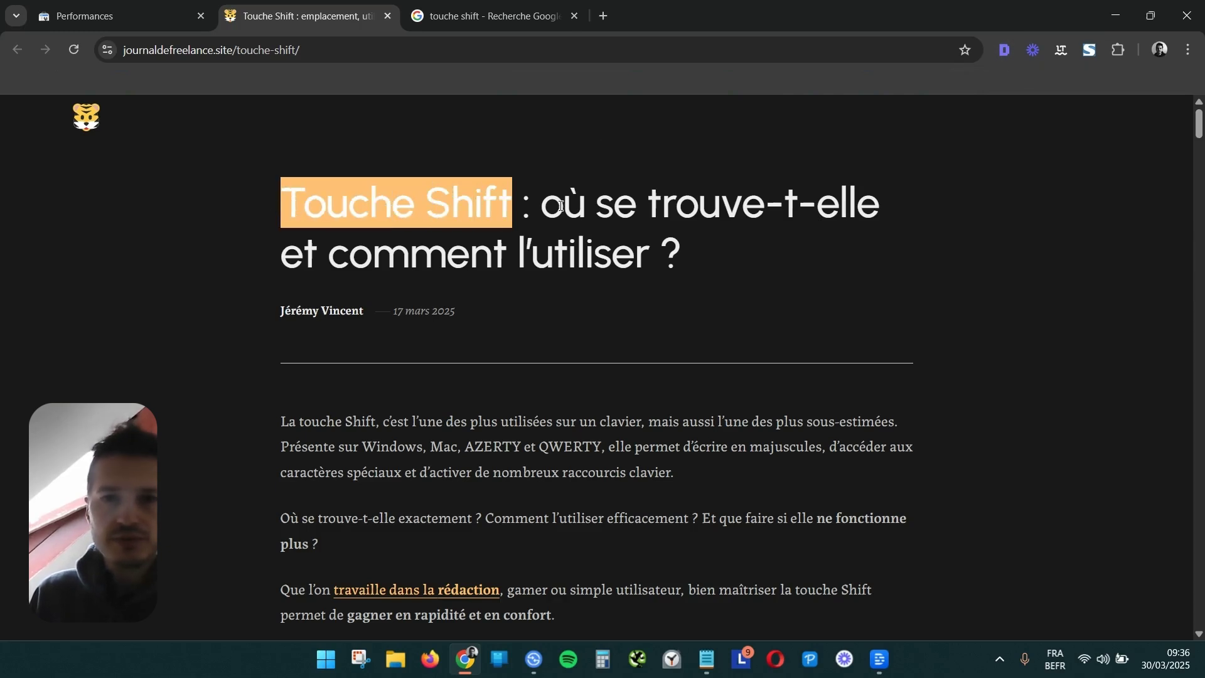
{"action": "left_click_drag", "start_coordinate": [300, 425], "coordinate": [634, 447]}
{"action": "left_click", "coordinate": [581, 457]}
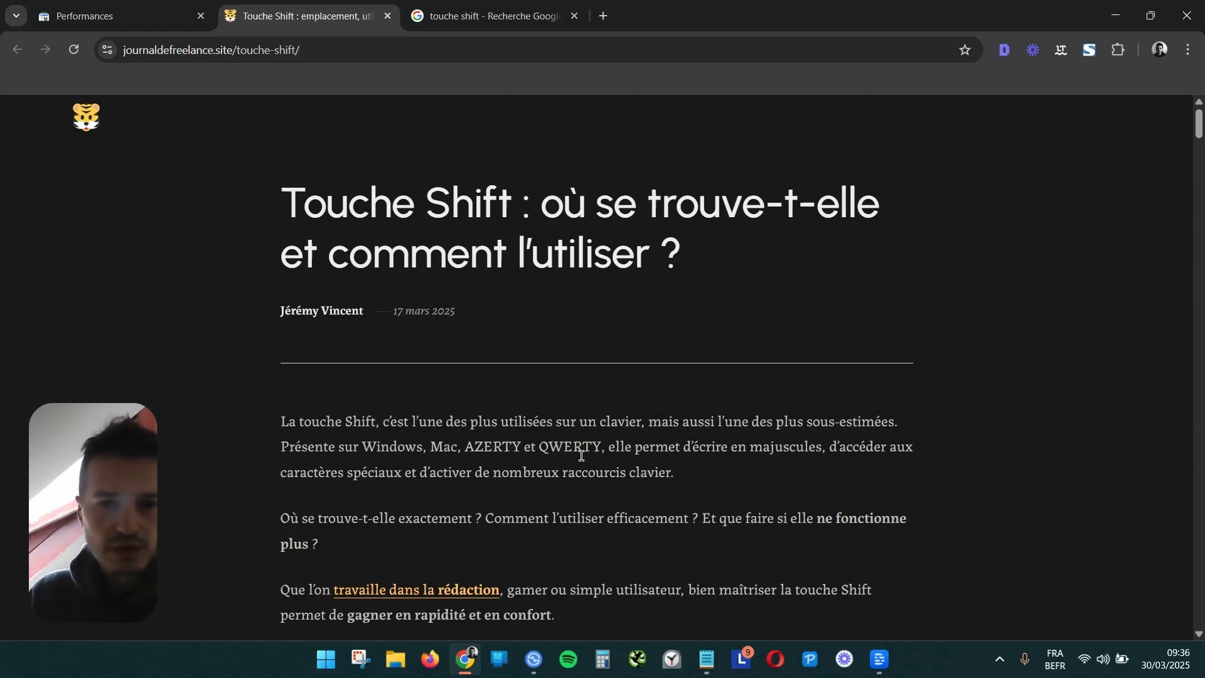
{"action": "scroll", "coordinate": [576, 451], "scroll_direction": "down", "scroll_amount": 3}
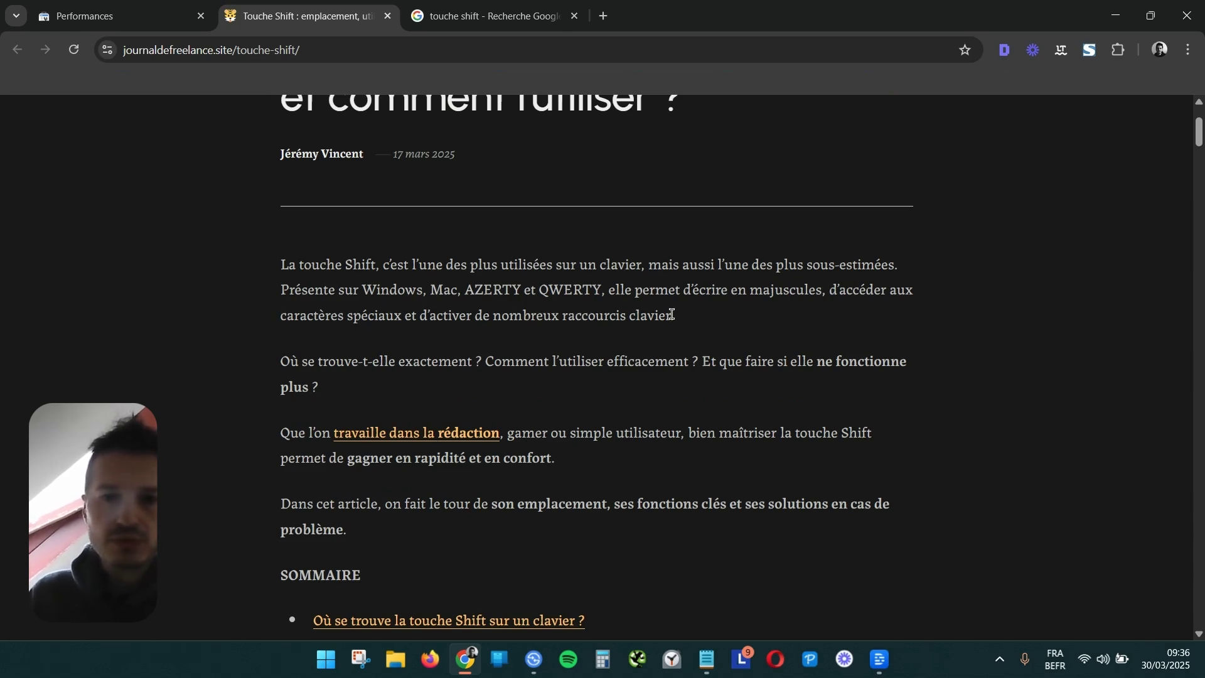
{"action": "left_click_drag", "start_coordinate": [672, 315], "coordinate": [632, 317]}
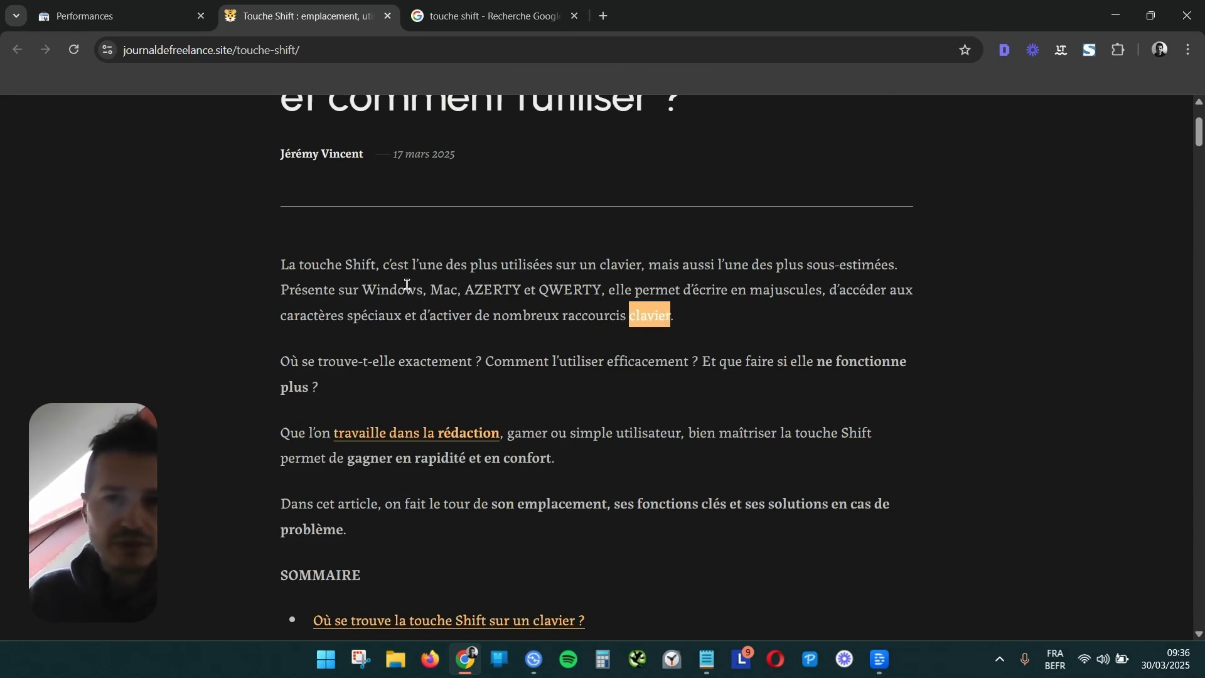
{"action": "left_click", "coordinate": [612, 268]}
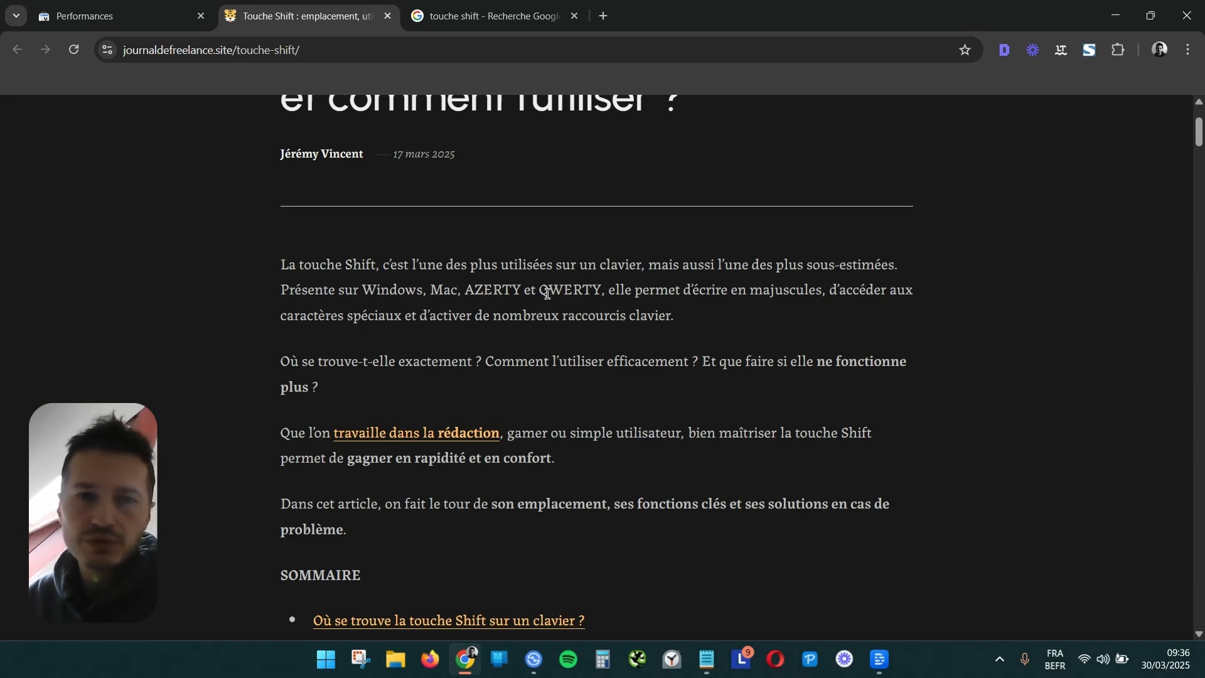
{"action": "scroll", "coordinate": [552, 308], "scroll_direction": "up", "scroll_amount": 3}
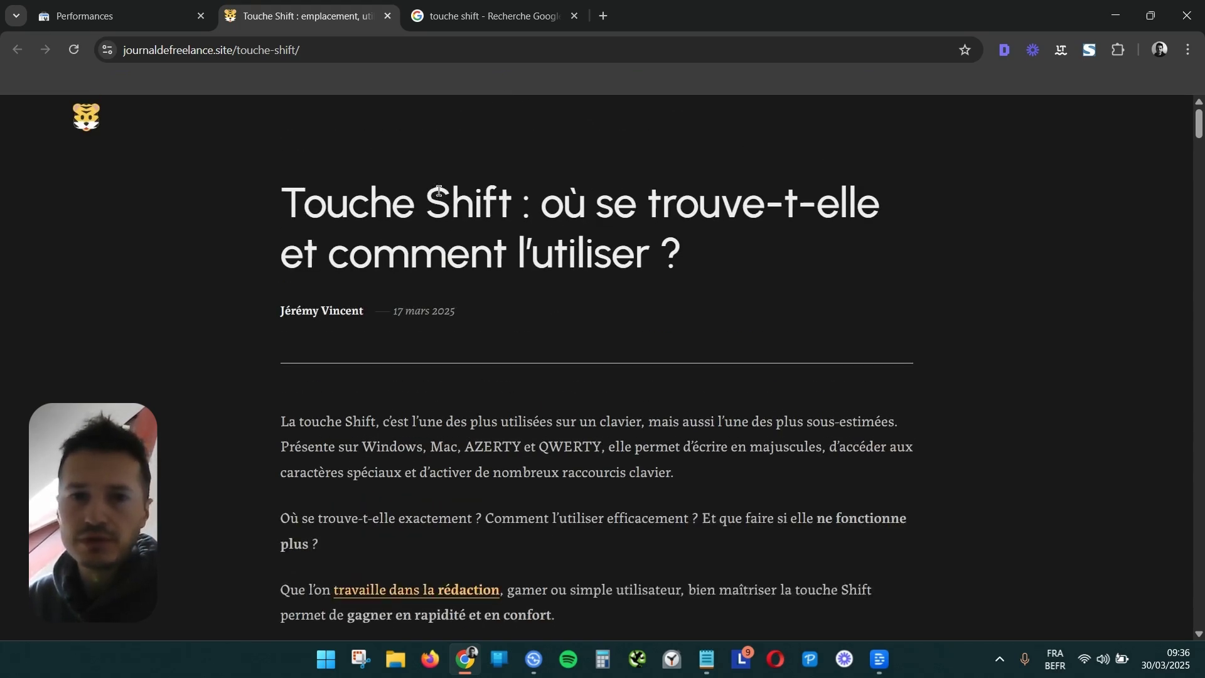
Inspect the article's SEO overview with the Detailed extension, from title and description to word count and heading counts, and close it.
{"action": "left_click", "coordinate": [1005, 49]}
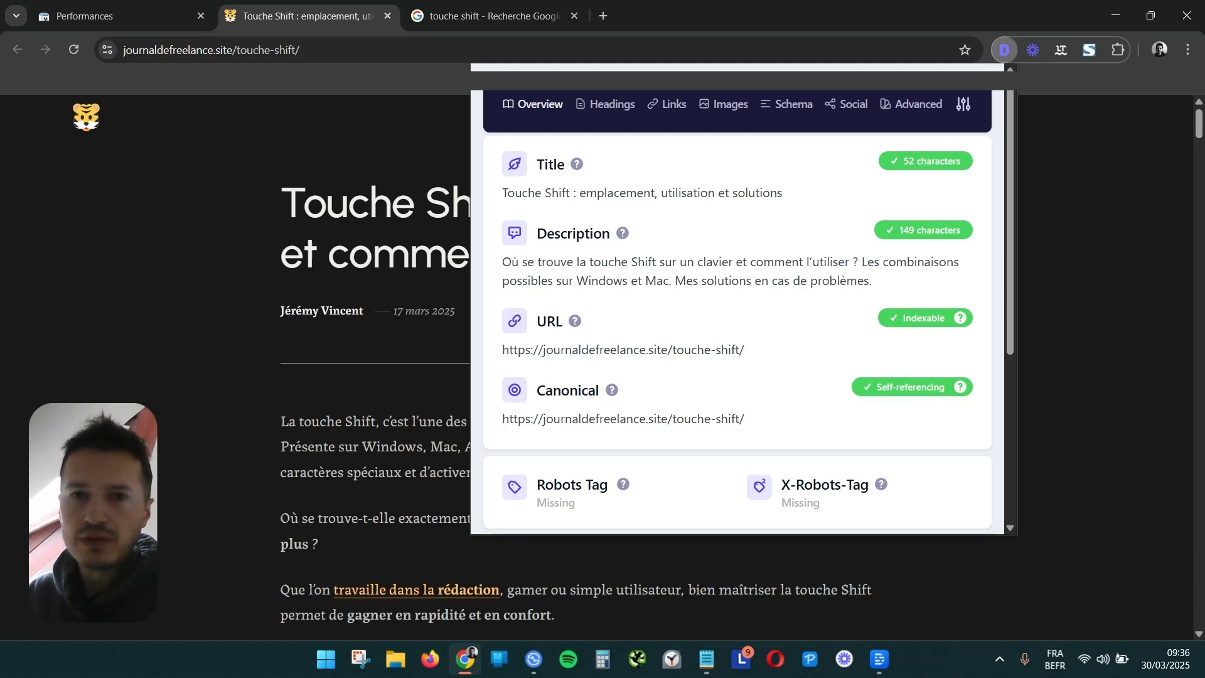
{"action": "scroll", "coordinate": [859, 279], "scroll_direction": "down", "scroll_amount": 4}
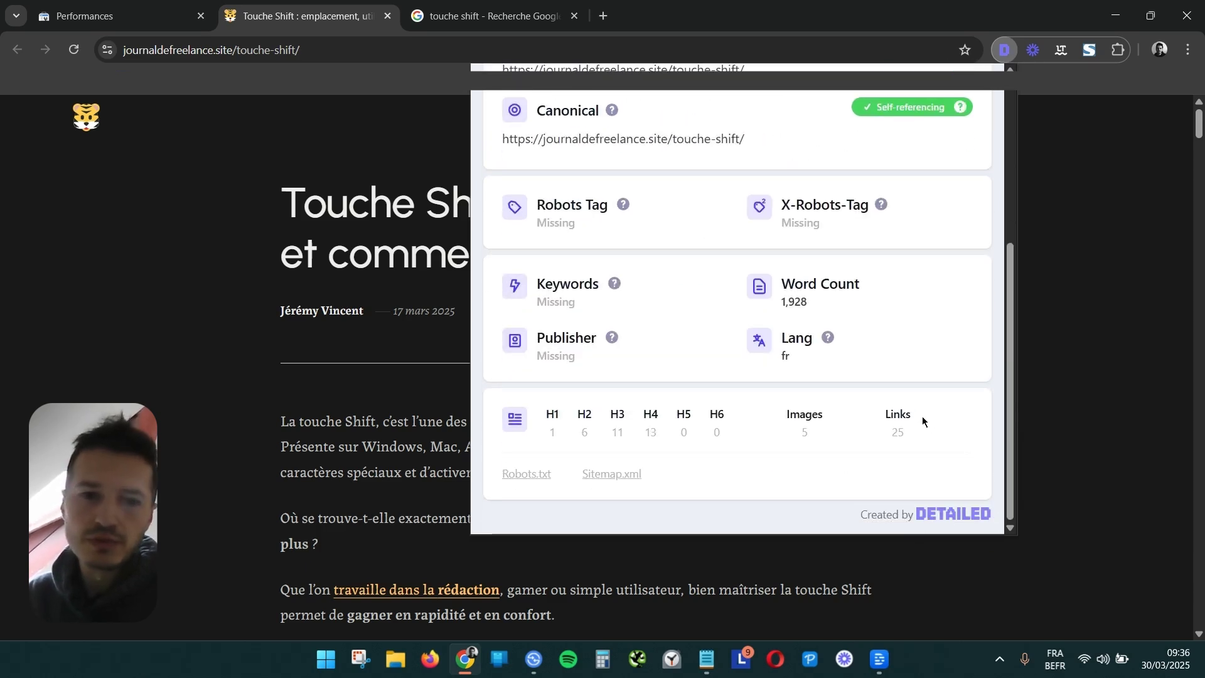
{"action": "scroll", "coordinate": [923, 419], "scroll_direction": "up", "scroll_amount": 5}
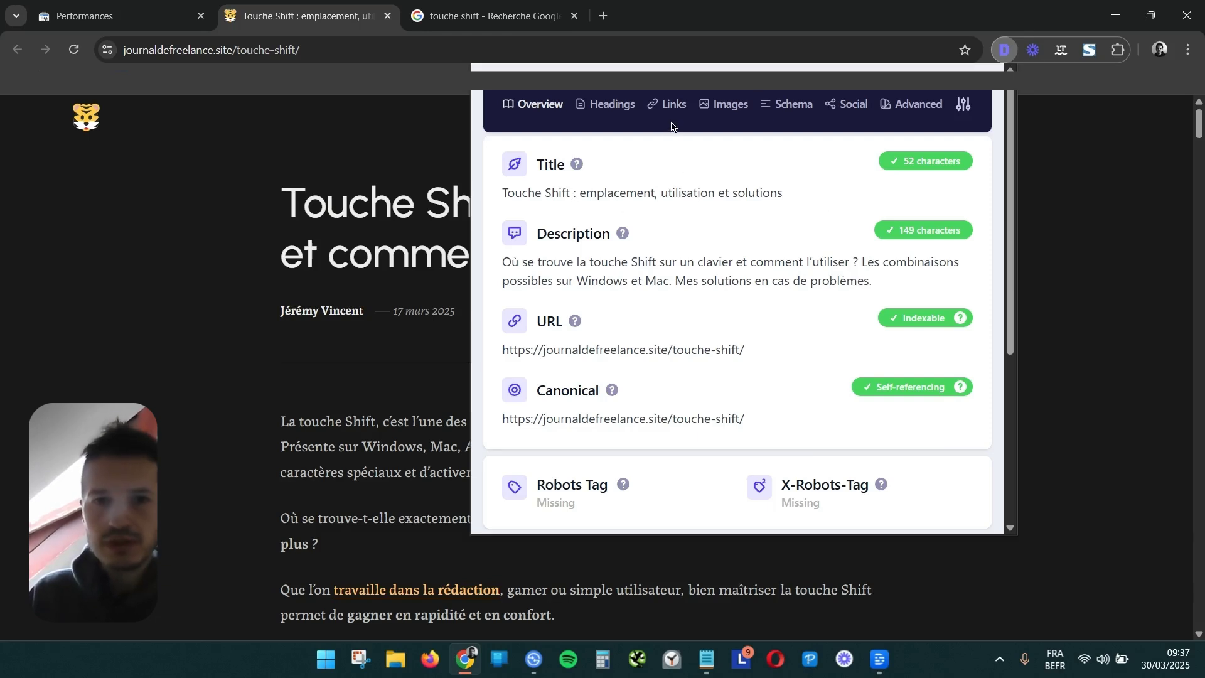
{"action": "key", "text": "Escape"}
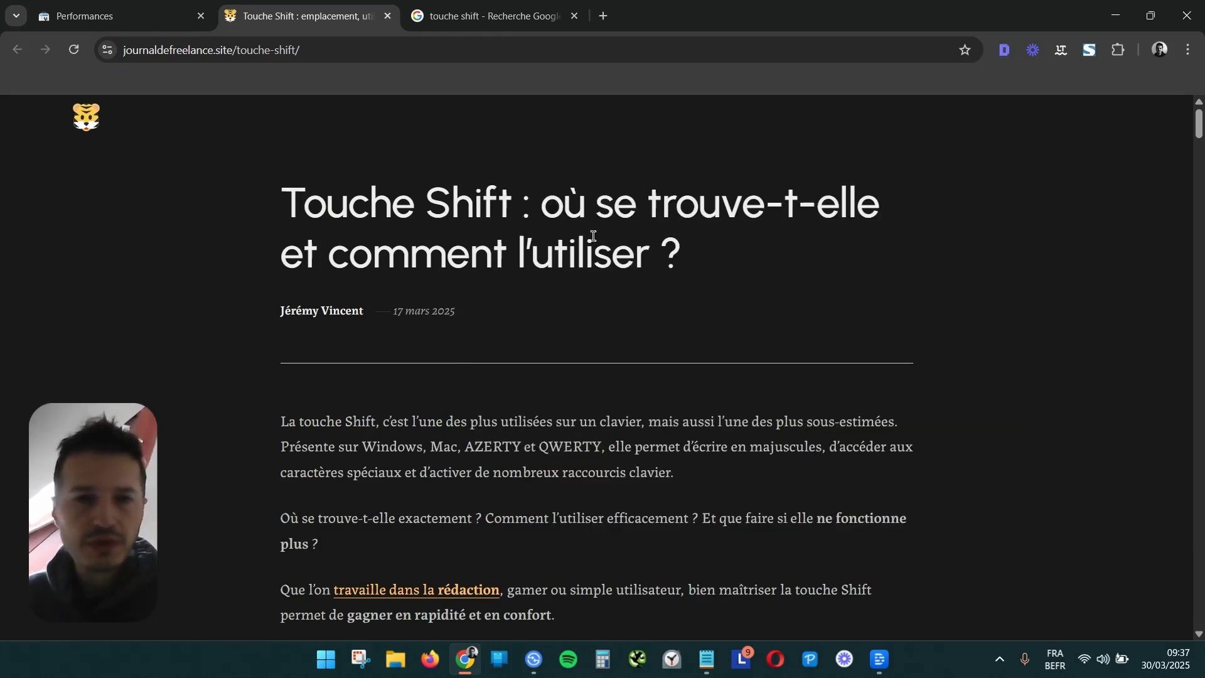
Return to the Search Console performance report and compare the overall metrics and chart with the impressions of the top queries.
{"action": "key", "text": "ctrl+shift+Tab"}
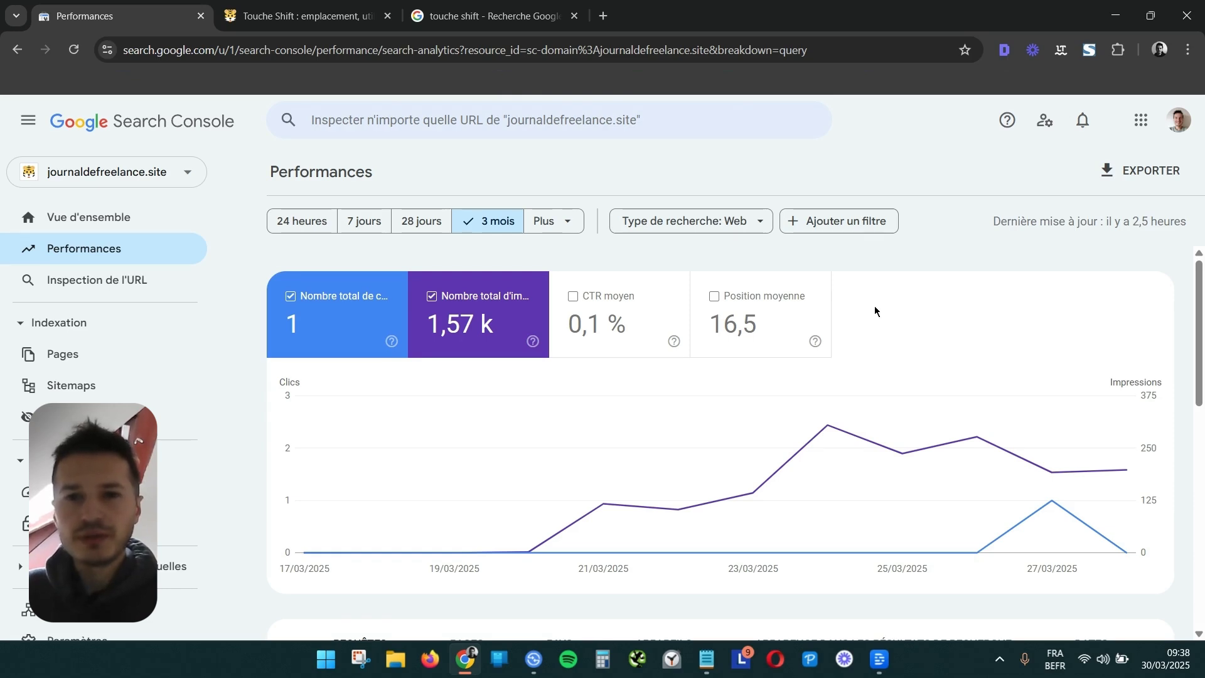
{"action": "scroll", "coordinate": [910, 326], "scroll_direction": "down", "scroll_amount": 6}
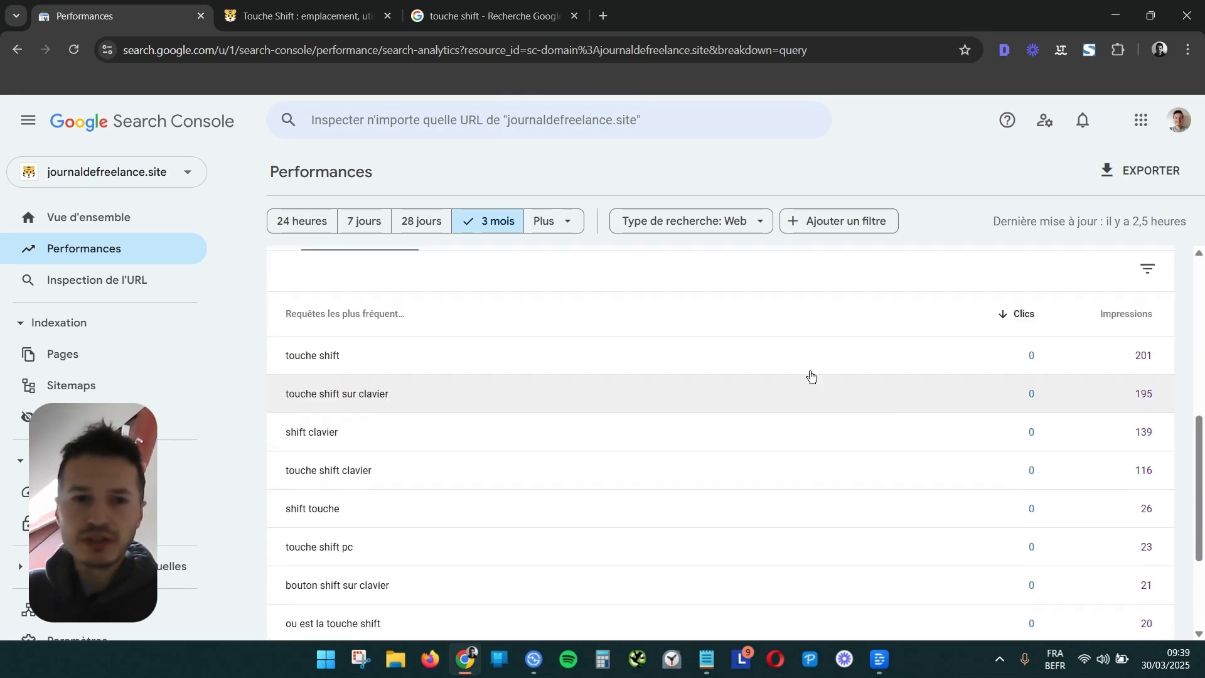
{"action": "scroll", "coordinate": [806, 352], "scroll_direction": "up", "scroll_amount": 6}
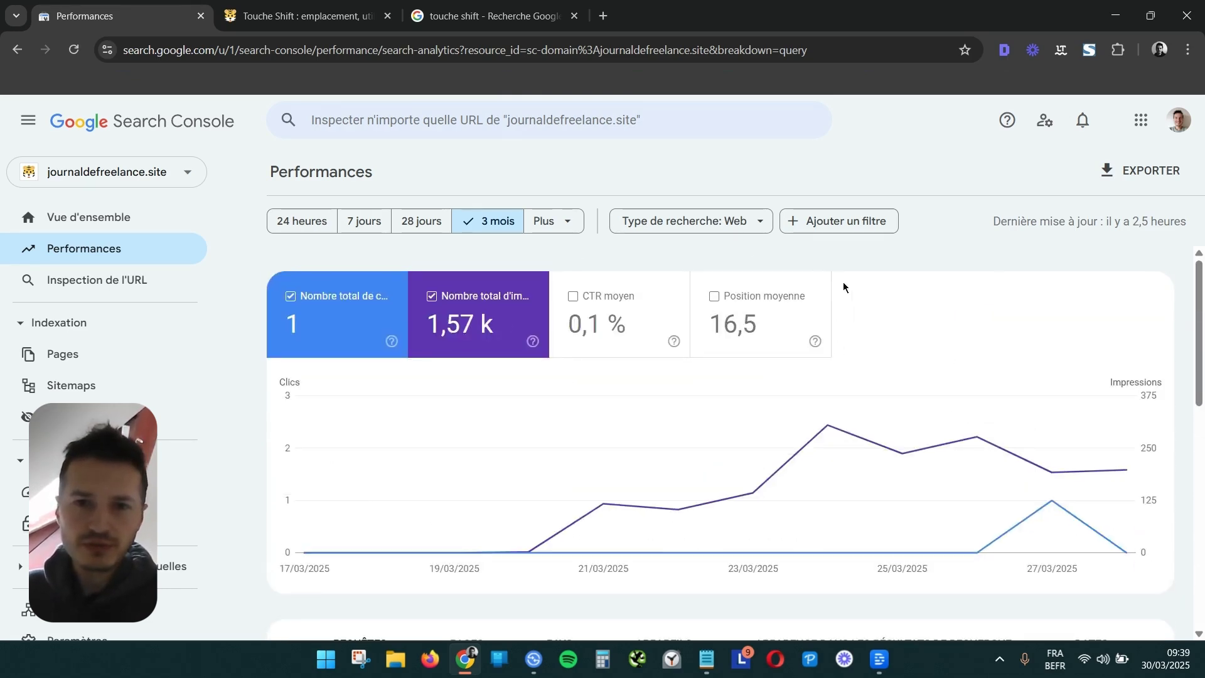
{"action": "scroll", "coordinate": [907, 276], "scroll_direction": "down", "scroll_amount": 5}
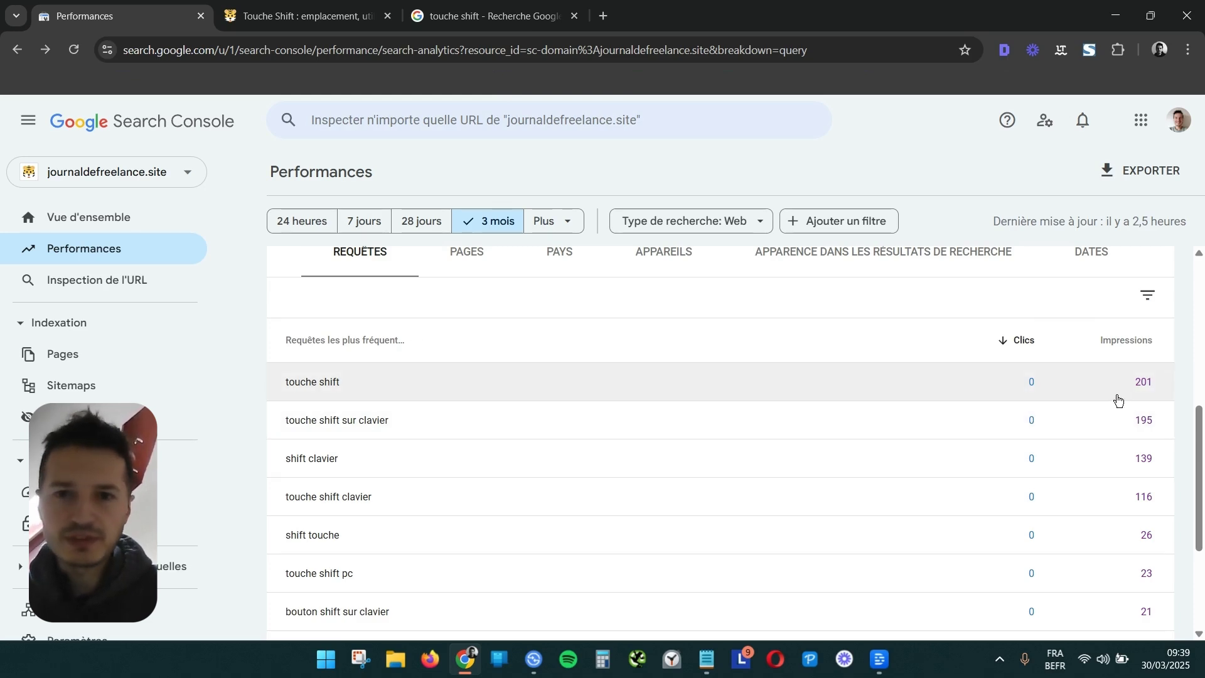
{"action": "scroll", "coordinate": [766, 402], "scroll_direction": "up", "scroll_amount": 4}
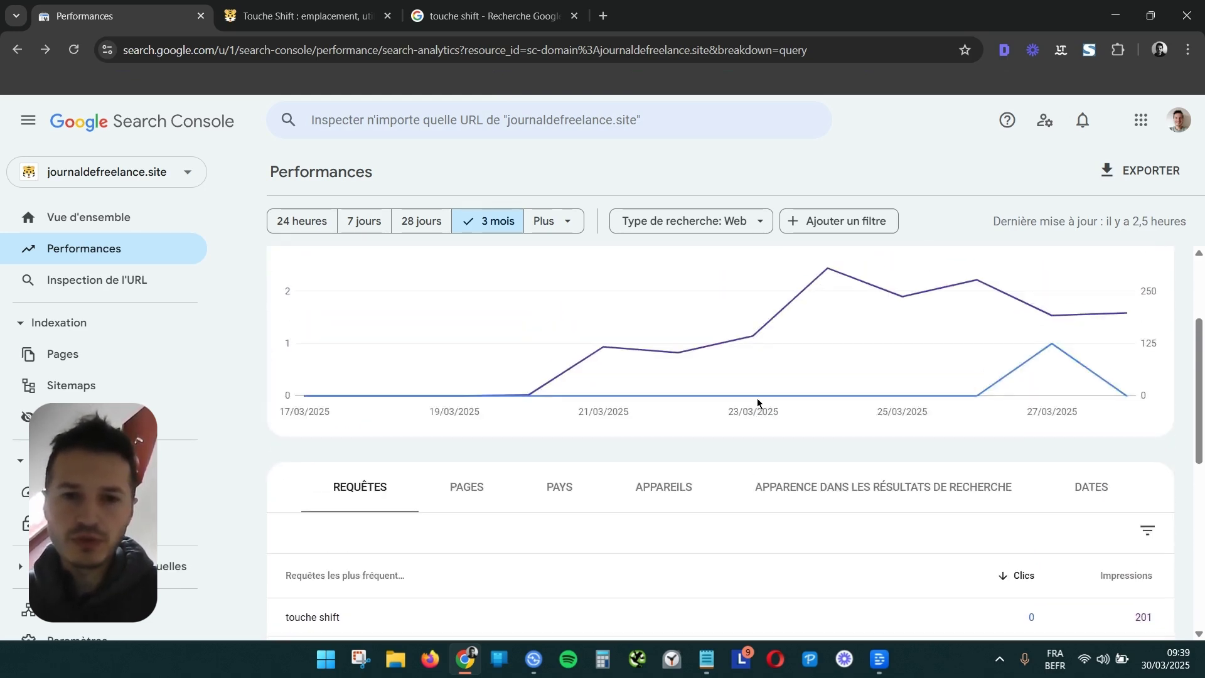
{"action": "scroll", "coordinate": [747, 405], "scroll_direction": "up", "scroll_amount": 3}
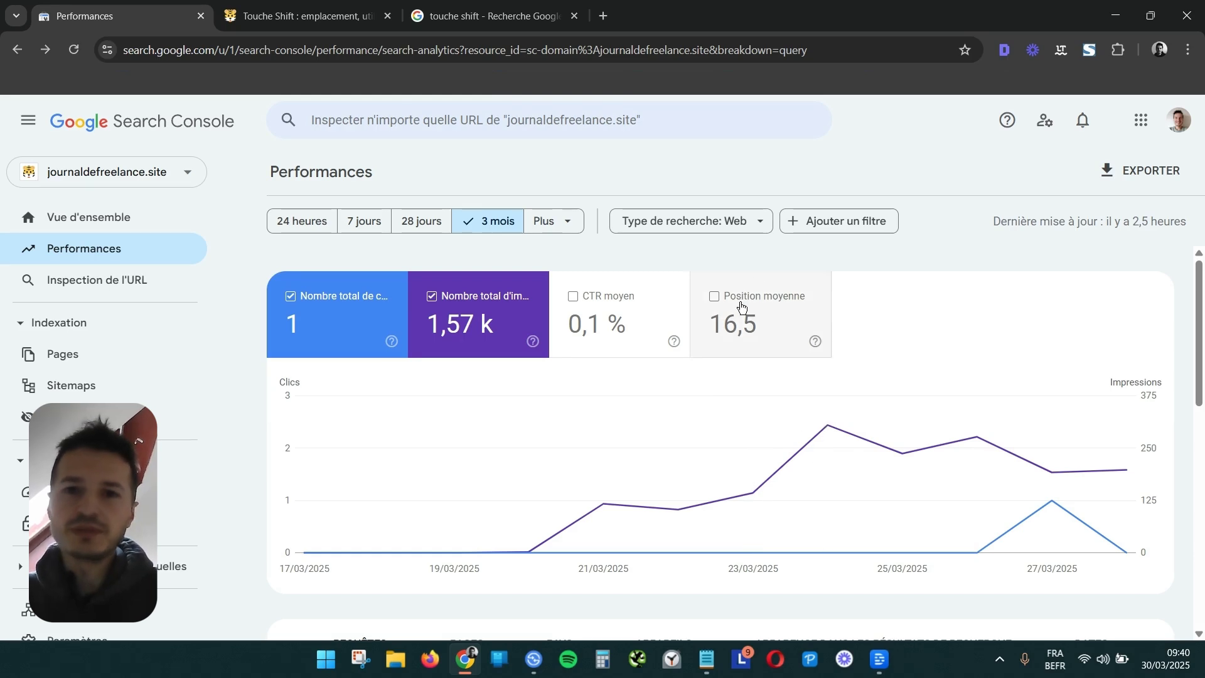
Add a country filter for France to the performance report.
{"action": "left_click", "coordinate": [817, 223]}
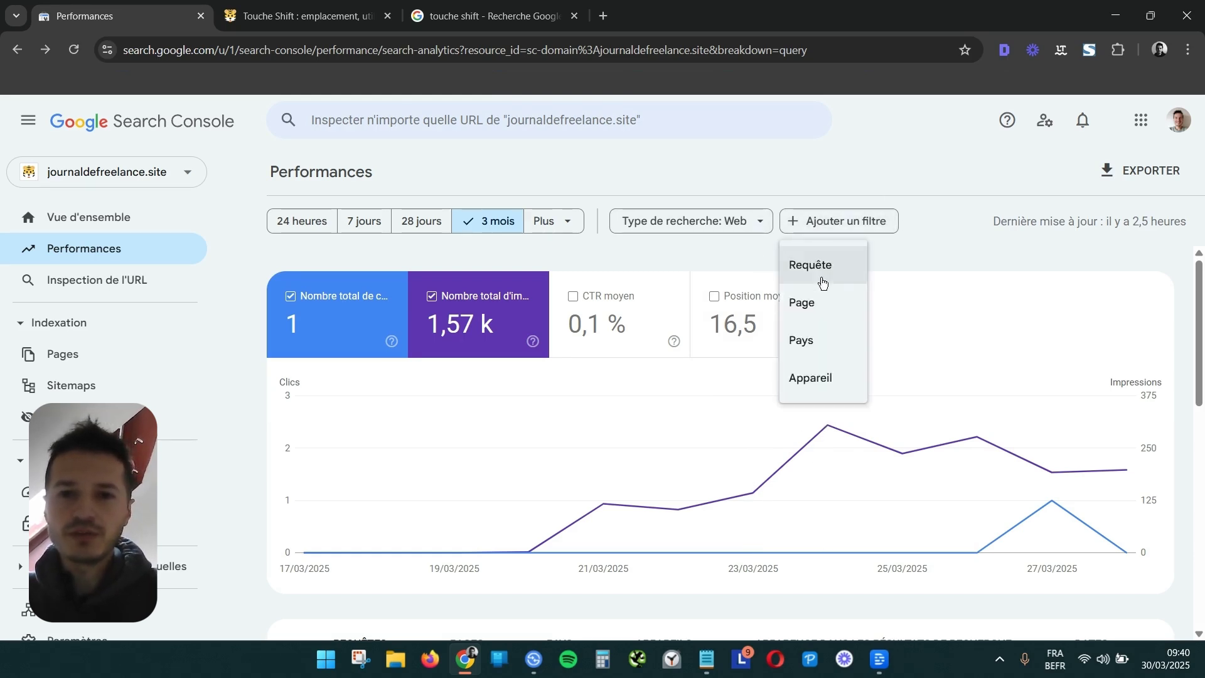
{"action": "left_click", "coordinate": [806, 342]}
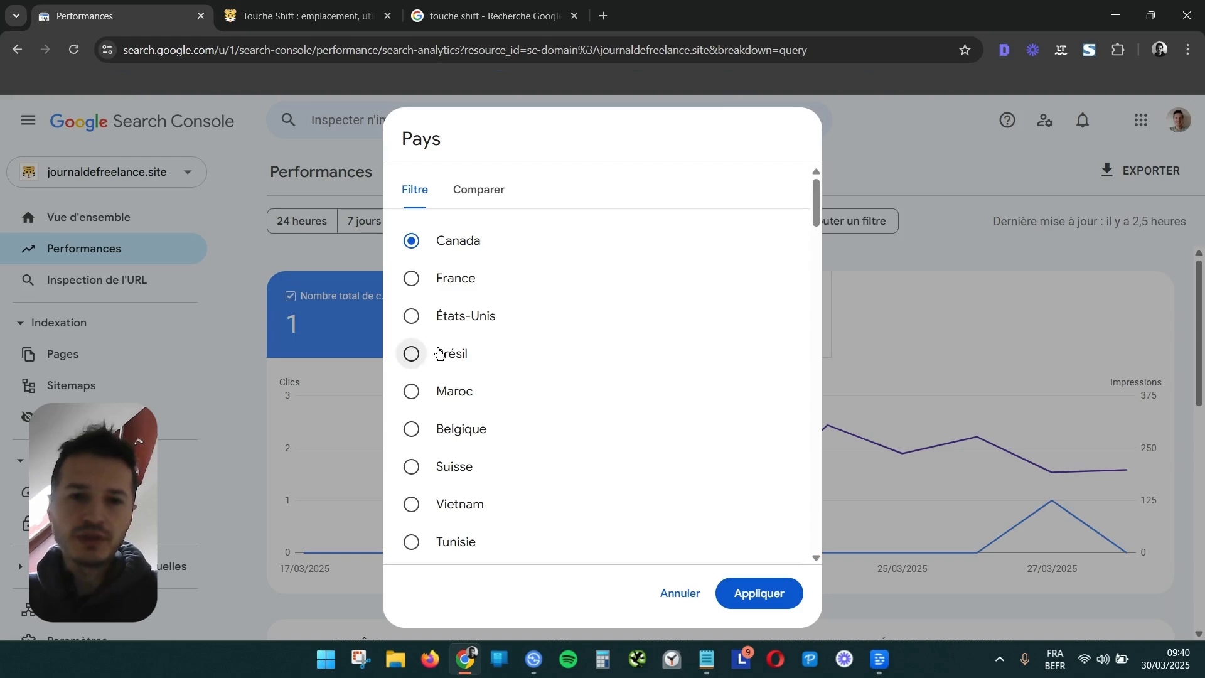
{"action": "left_click", "coordinate": [412, 278]}
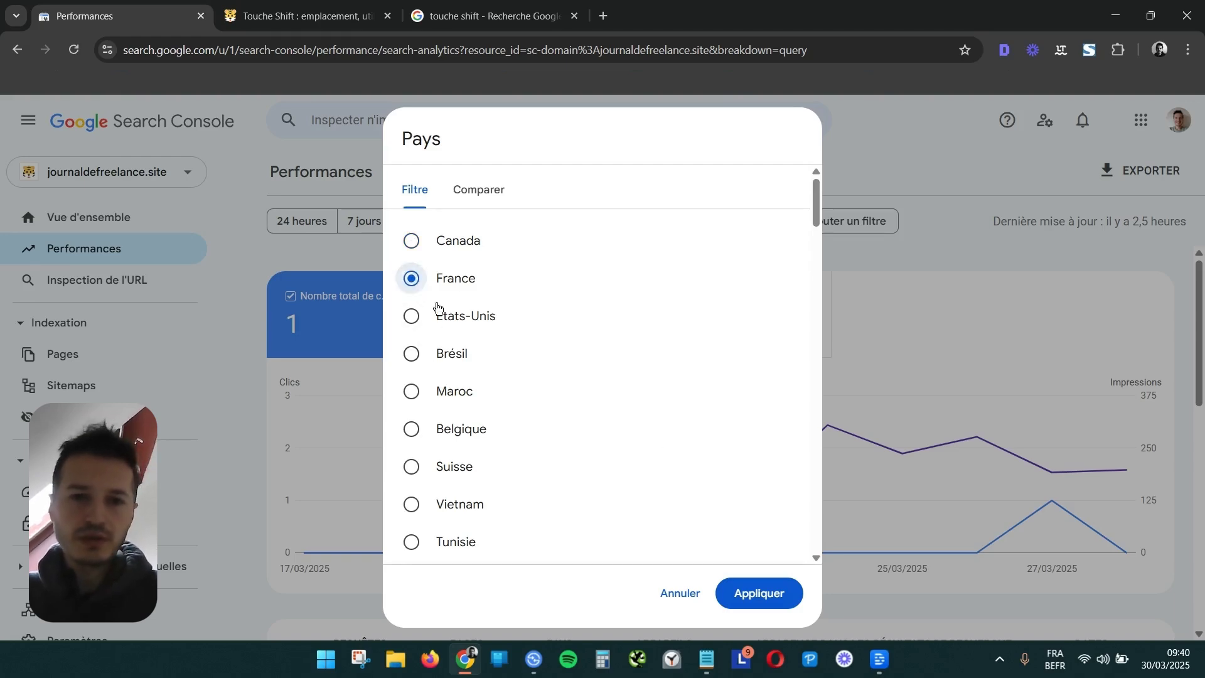
{"action": "left_click", "coordinate": [782, 603]}
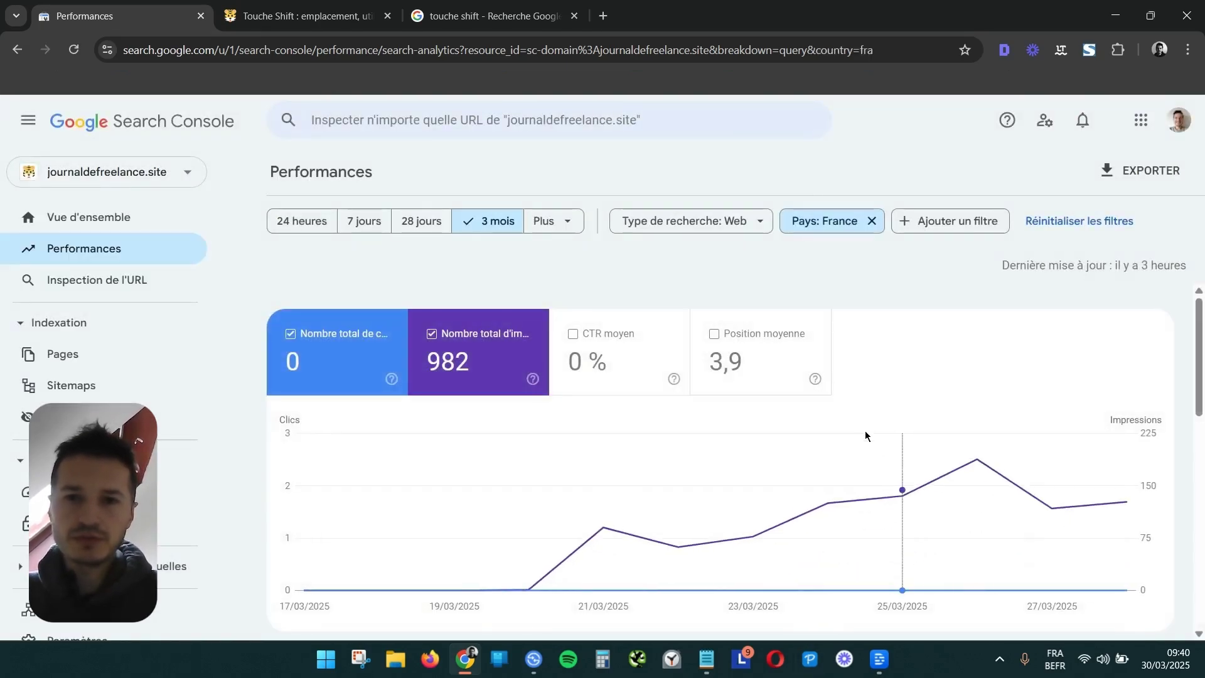